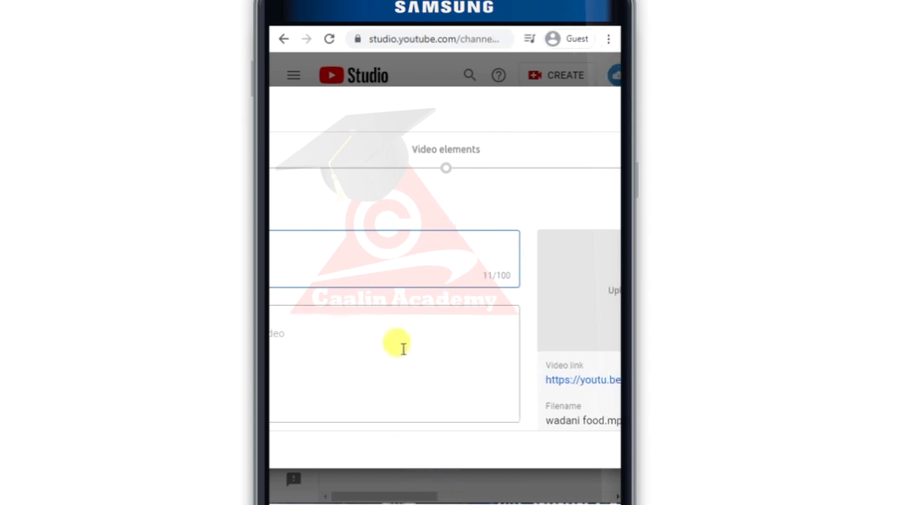
- Enter "wadani food cunto dadvasdvadsvdsav" as the video's description
{"action": "left_click", "coordinate": [395, 127]}
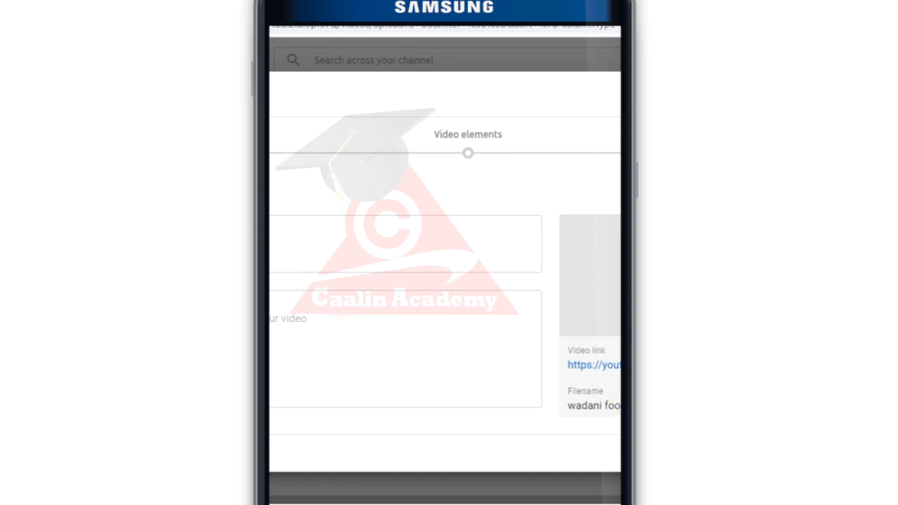
{"action": "left_click", "coordinate": [497, 318]}
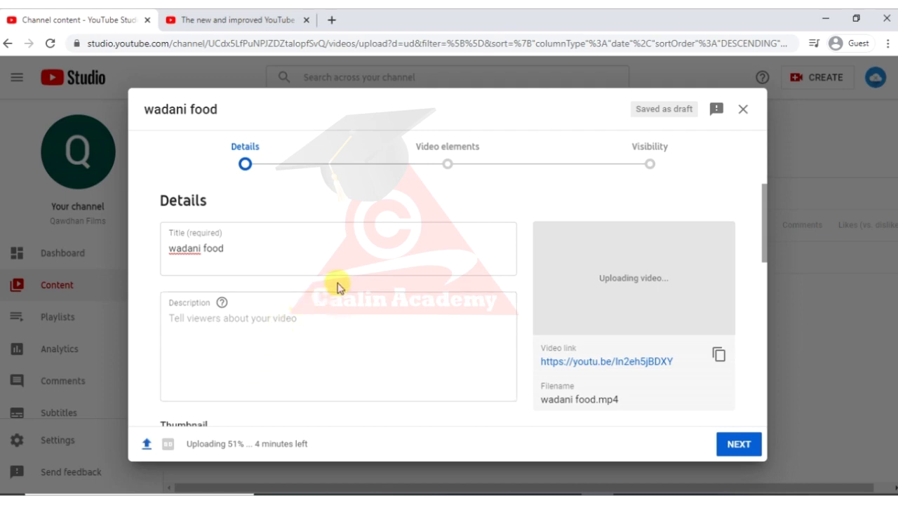
{"action": "scroll", "coordinate": [426, 319], "scroll_direction": "down", "scroll_amount": 3}
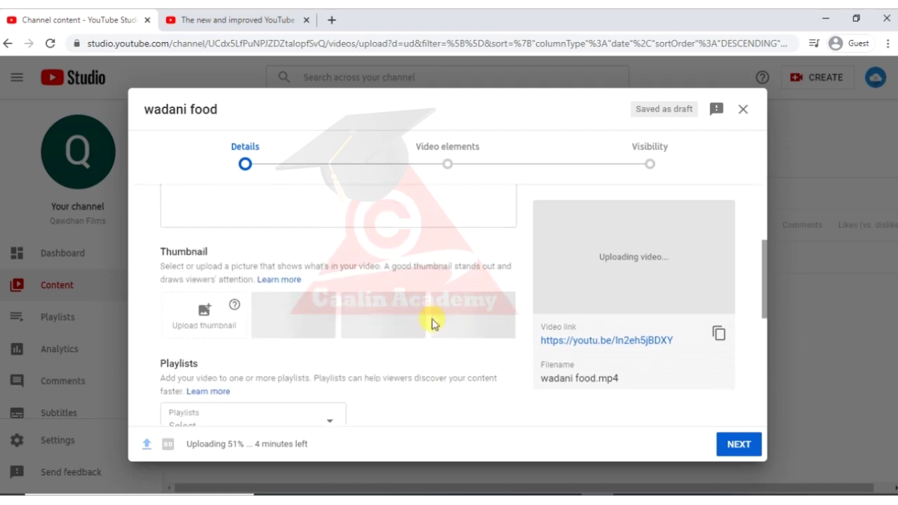
{"action": "scroll", "coordinate": [432, 320], "scroll_direction": "up", "scroll_amount": 3}
{"action": "left_click", "coordinate": [311, 339]}
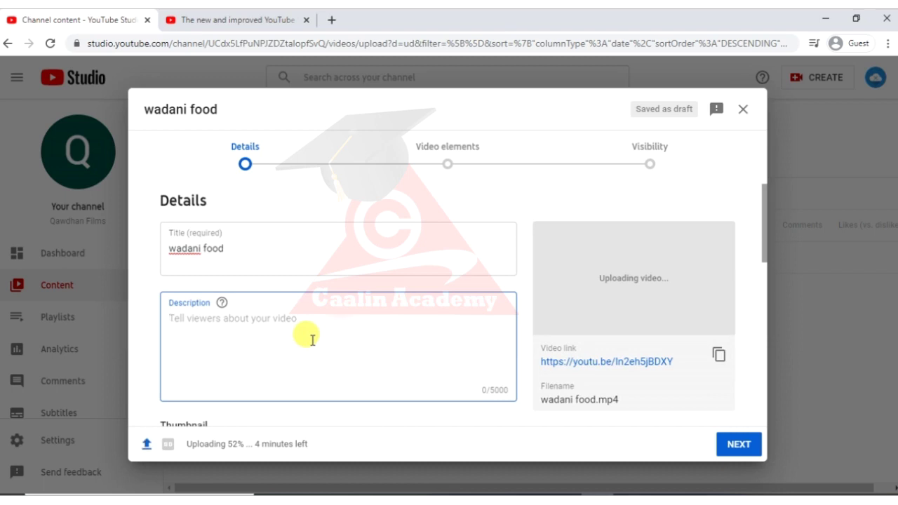
{"action": "type", "text": "Ma"}
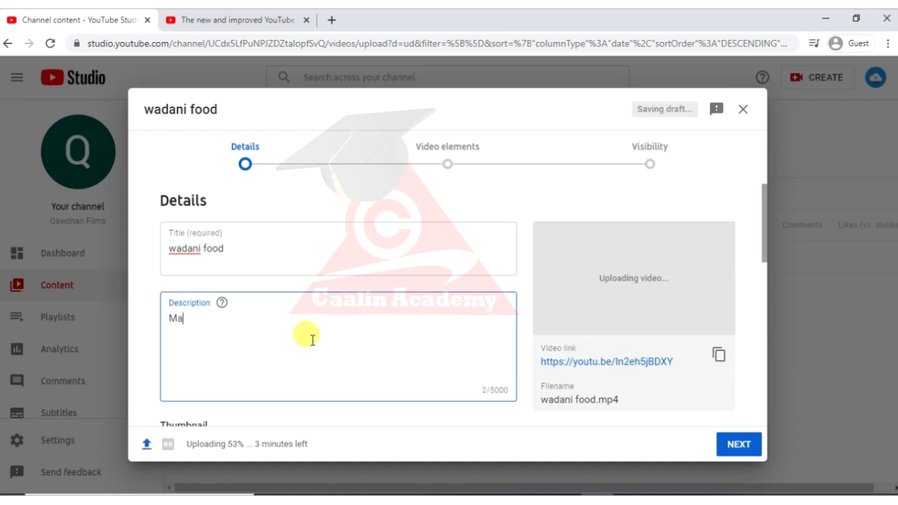
{"action": "key", "text": "ctrl+a"}
{"action": "key", "text": "BackSpace"}
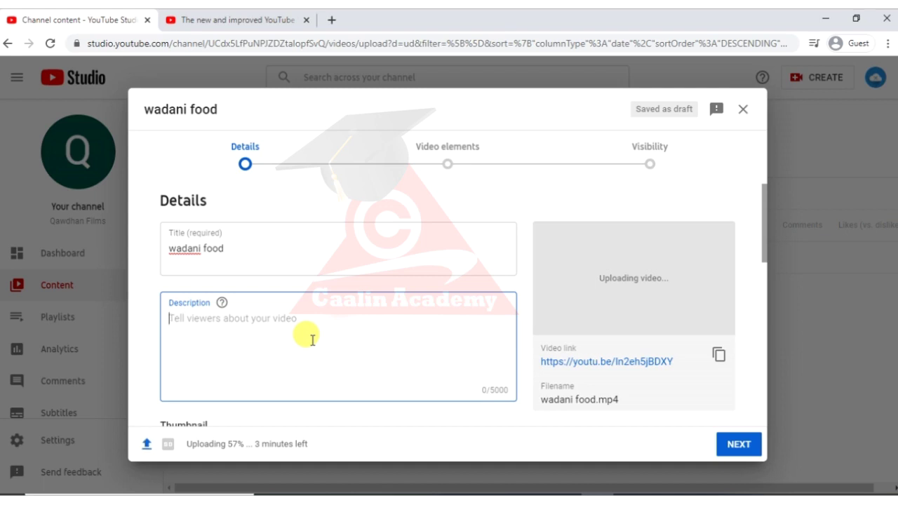
{"action": "type", "text": "wadani food cunt"}
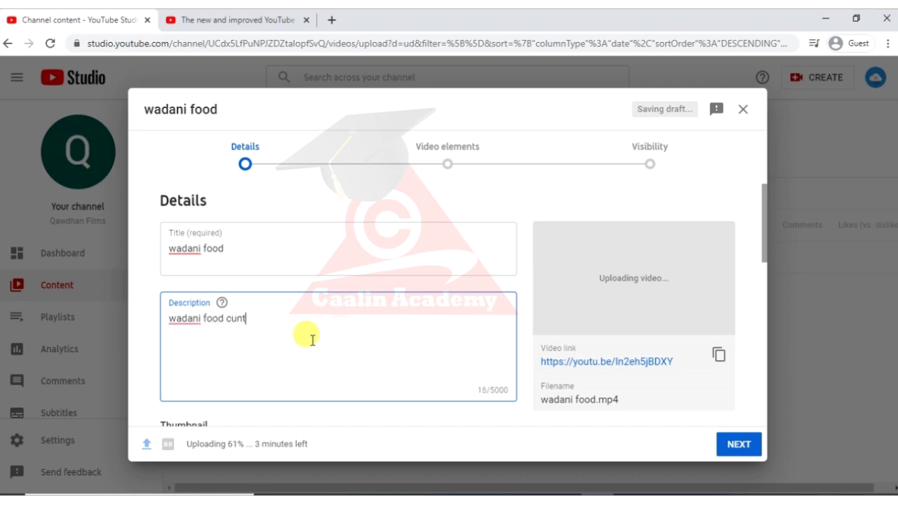
{"action": "type", "text": "dadvasdvadsvdsav"}
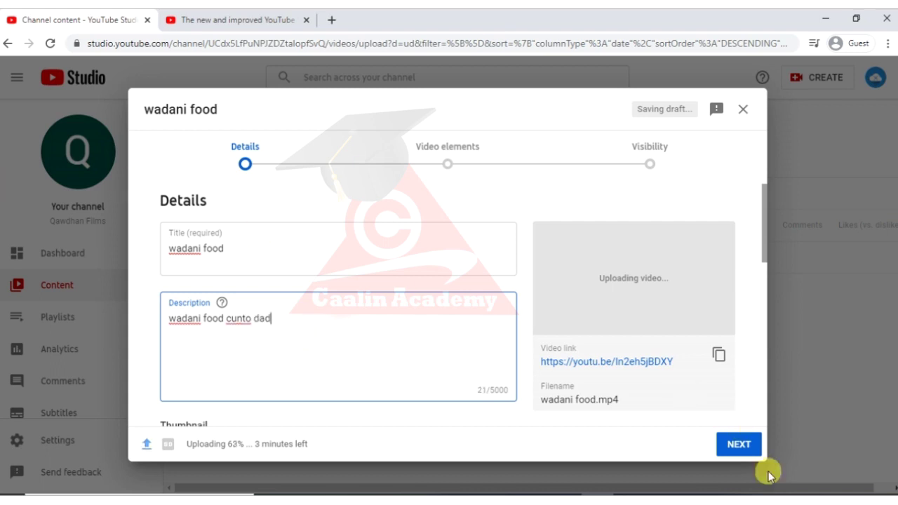
- Replace the video's title with "Wadani food cunto tayo leh"
{"action": "left_click", "coordinate": [345, 250]}
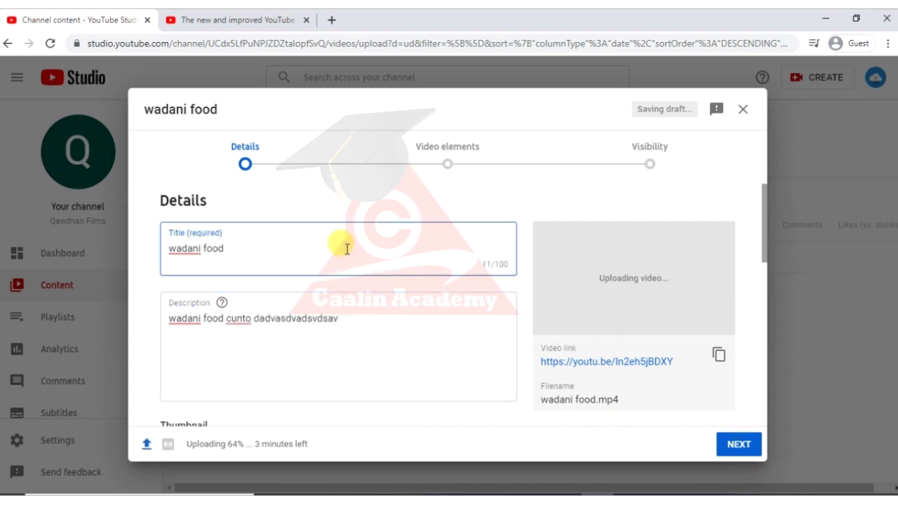
{"action": "key", "text": "ctrl+a"}
{"action": "key", "text": "BackSpace"}
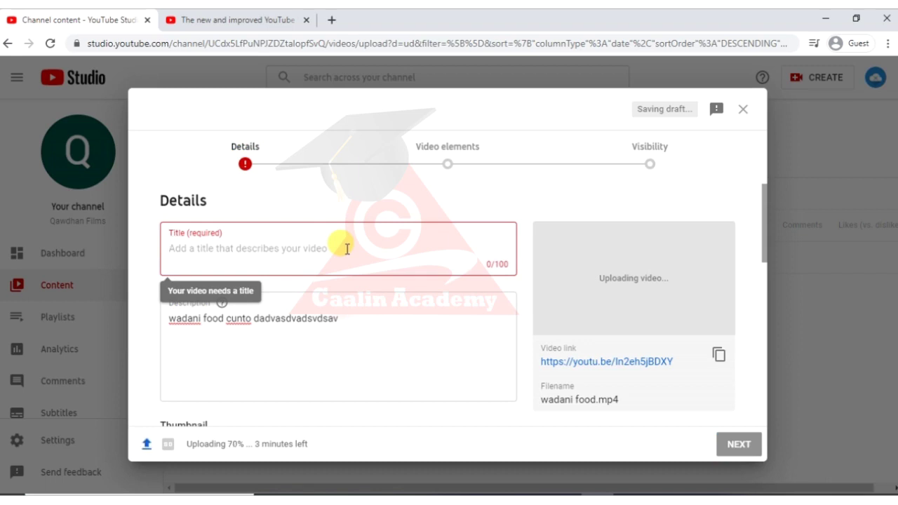
{"action": "type", "text": "Wadani food cunto tayo leh"}
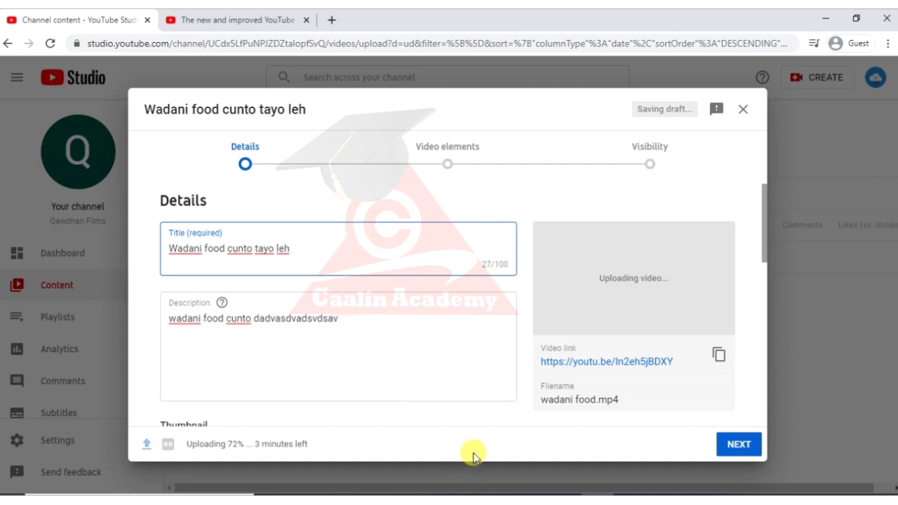
- Examine the thumbnail options, the settings below them and the video's upload progress
{"action": "scroll", "coordinate": [391, 330], "scroll_direction": "down", "scroll_amount": 2}
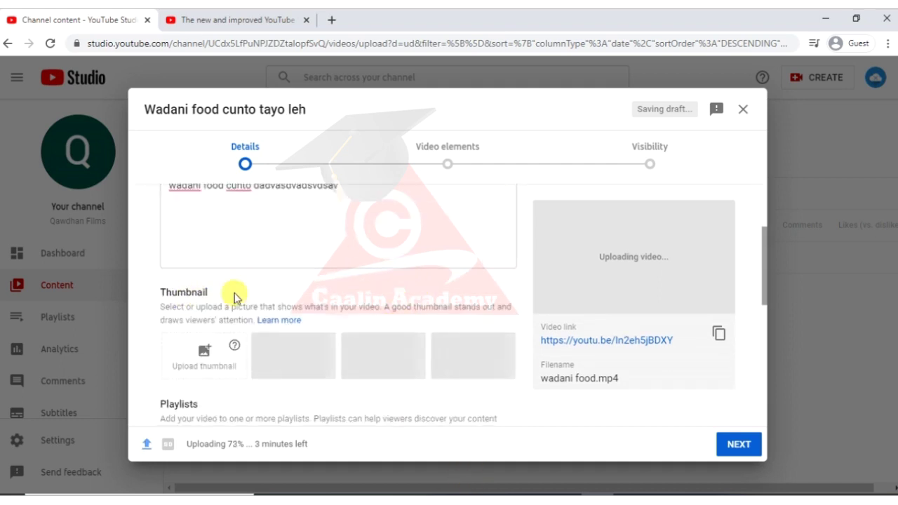
{"action": "scroll", "coordinate": [315, 239], "scroll_direction": "up", "scroll_amount": 1}
{"action": "scroll", "coordinate": [317, 241], "scroll_direction": "down", "scroll_amount": 3}
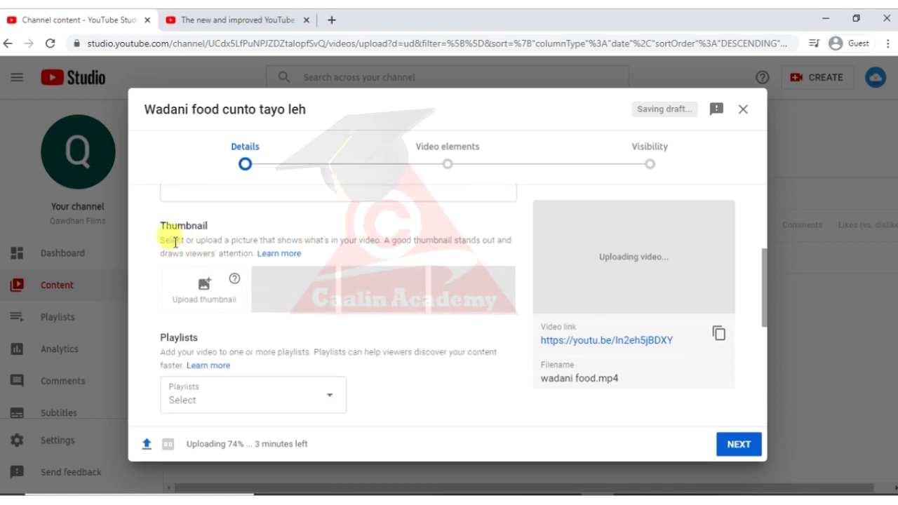
{"action": "left_click_drag", "start_coordinate": [160, 226], "coordinate": [181, 251]}
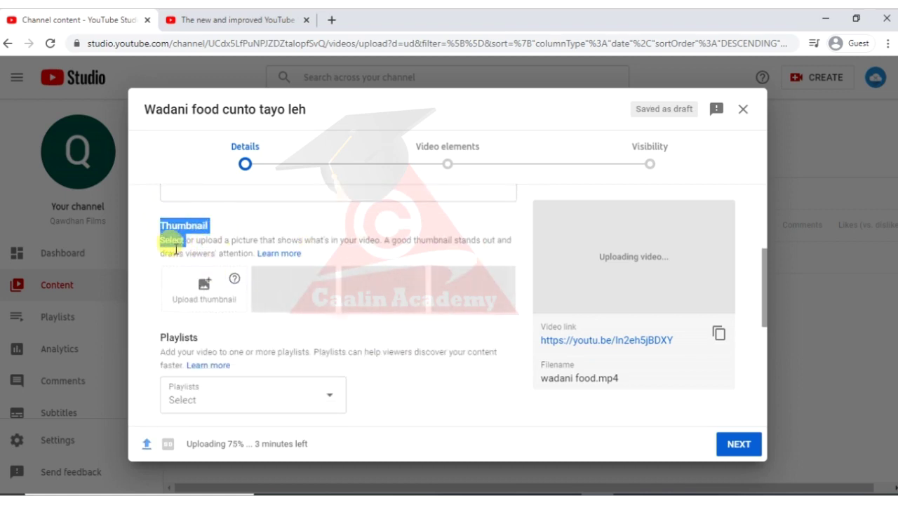
{"action": "left_click", "coordinate": [217, 250]}
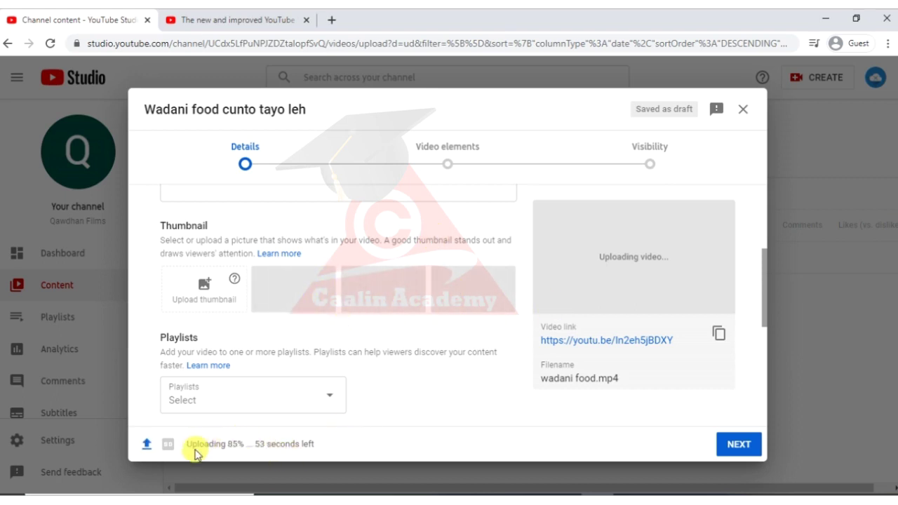
{"action": "left_click_drag", "start_coordinate": [189, 446], "coordinate": [351, 445]}
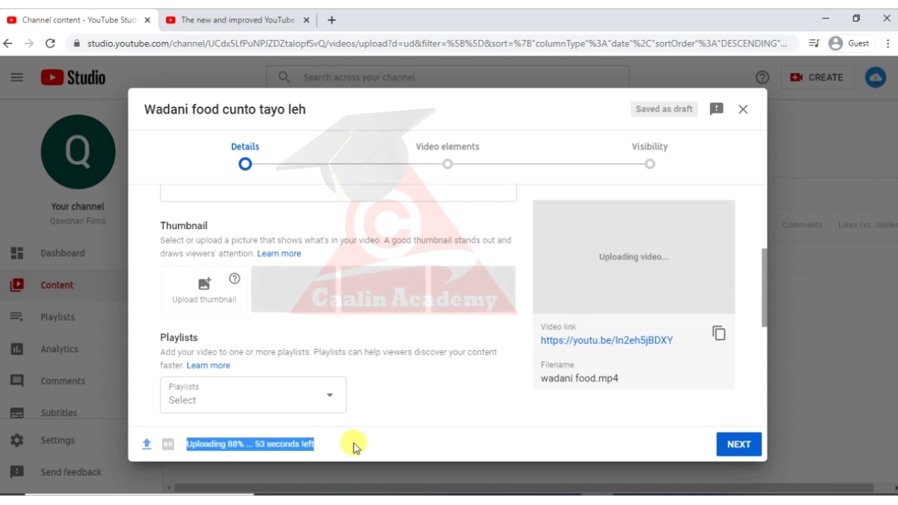
{"action": "left_click", "coordinate": [351, 445]}
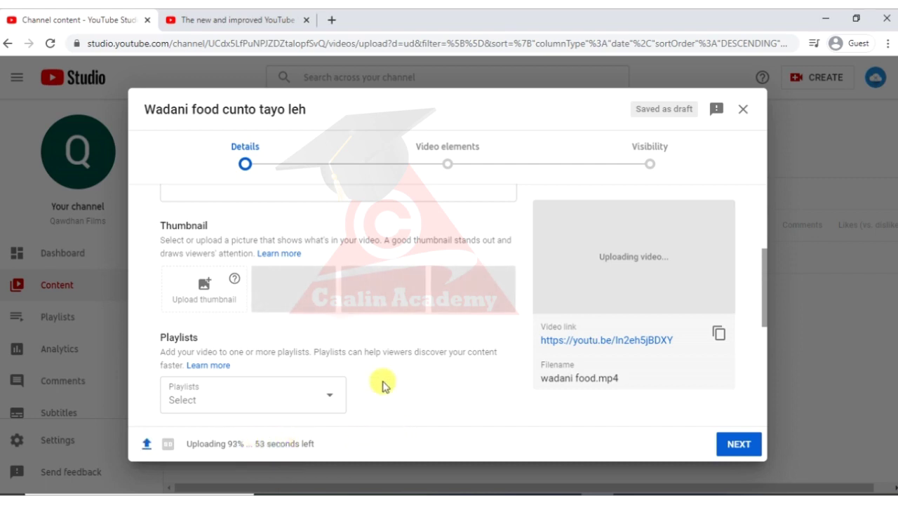
{"action": "scroll", "coordinate": [383, 384], "scroll_direction": "down", "scroll_amount": 3}
{"action": "scroll", "coordinate": [372, 353], "scroll_direction": "up", "scroll_amount": 2}
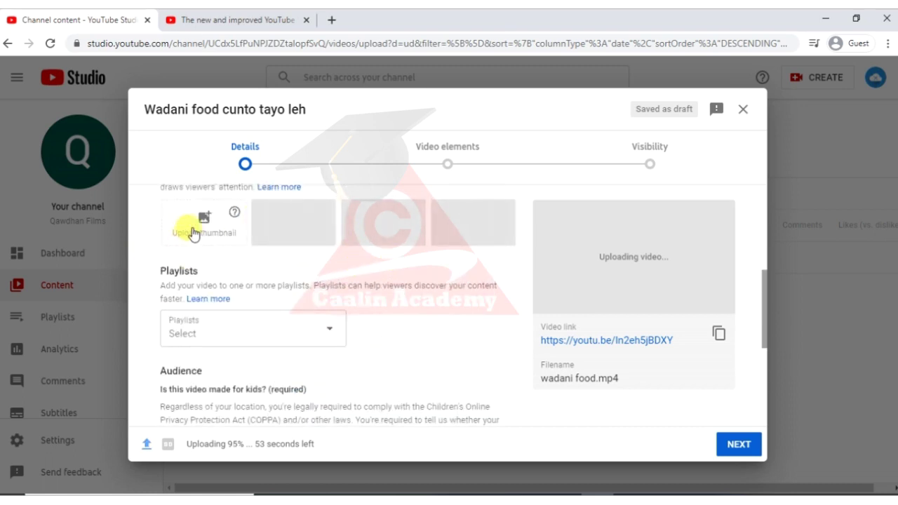
- Compare the automatically generated thumbnails and select the third one, showing the stacked yellow sacks
{"action": "scroll", "coordinate": [210, 270], "scroll_direction": "up", "scroll_amount": 1}
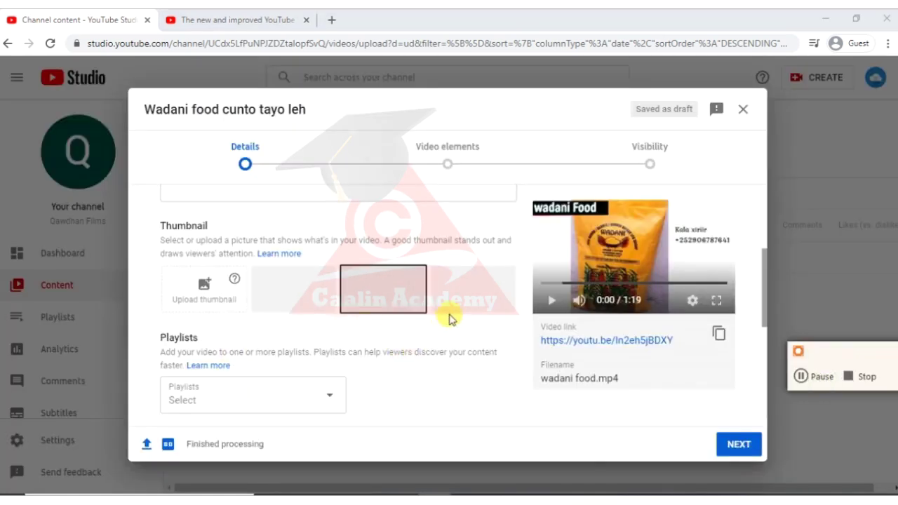
{"action": "left_click", "coordinate": [493, 303]}
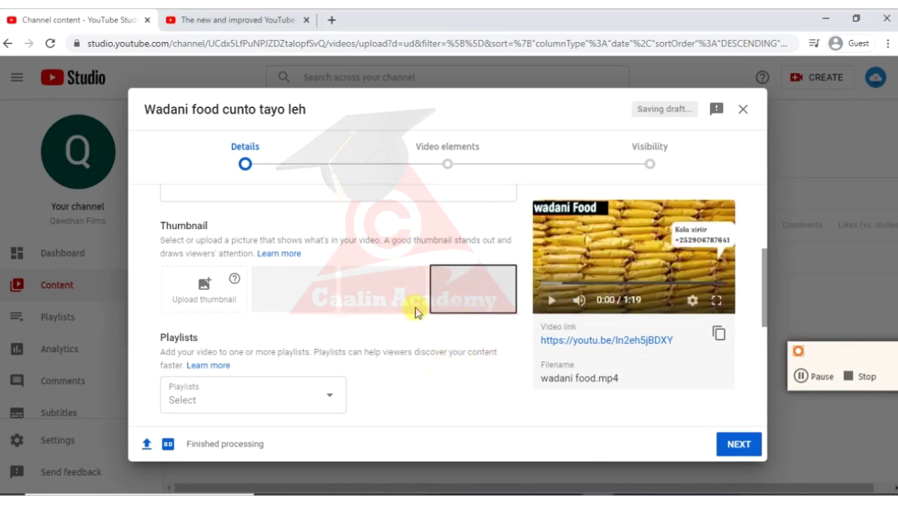
{"action": "left_click", "coordinate": [393, 304]}
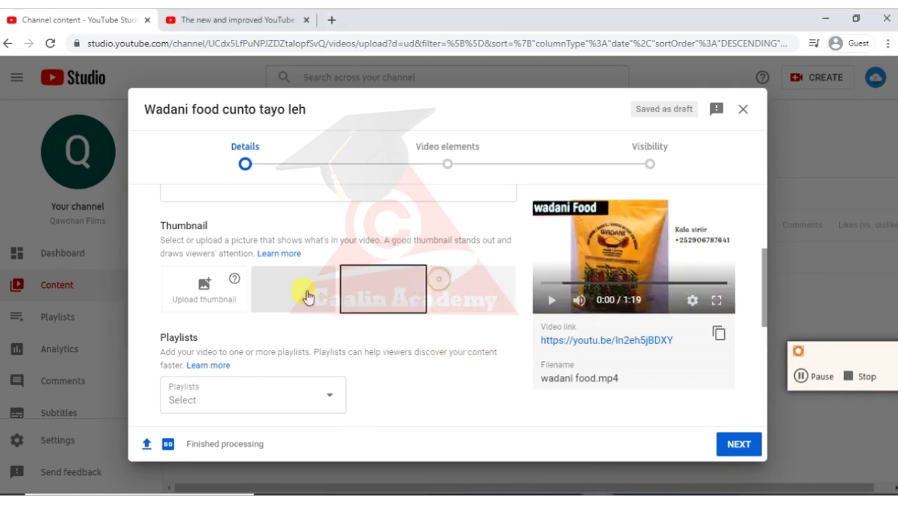
{"action": "left_click", "coordinate": [465, 290]}
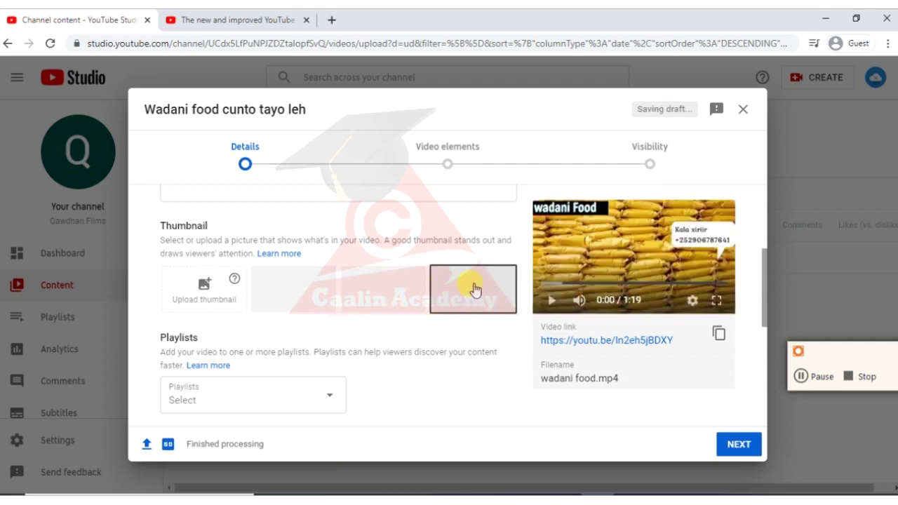
{"action": "left_click", "coordinate": [308, 279]}
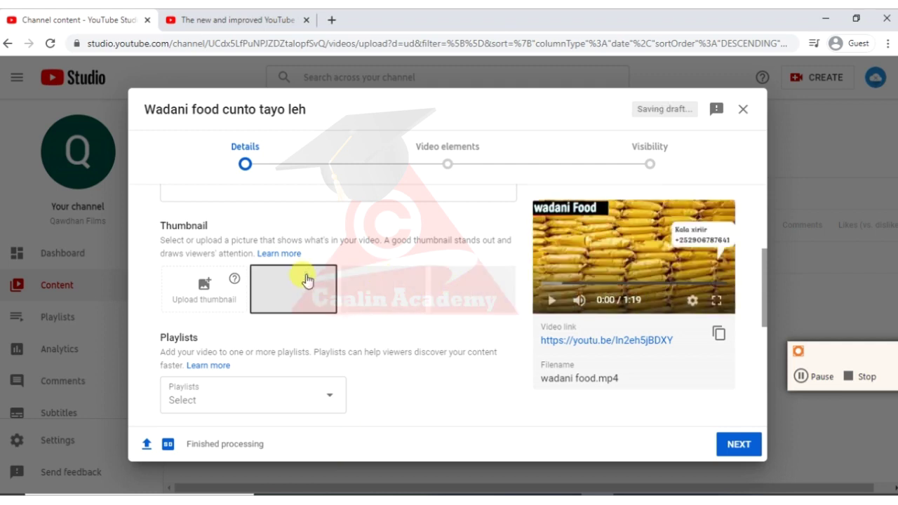
{"action": "left_click", "coordinate": [371, 300]}
{"action": "left_click", "coordinate": [476, 300]}
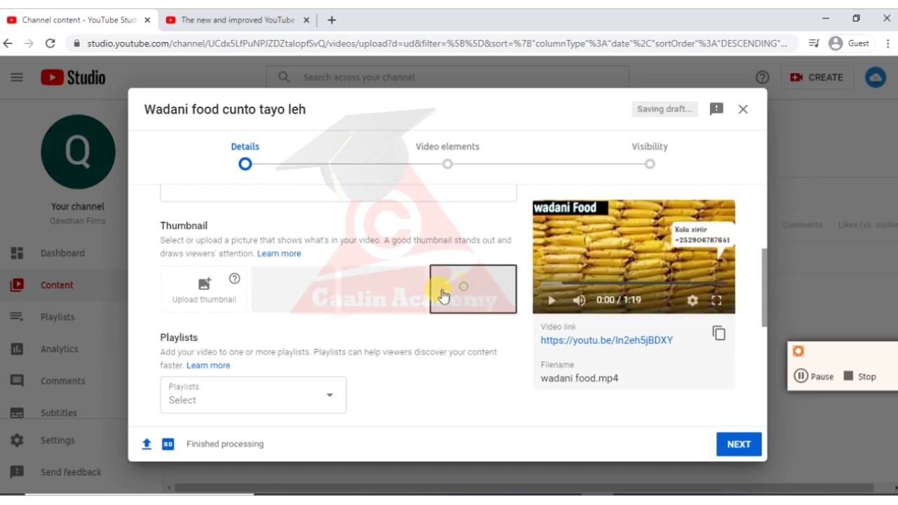
- Set the video's audience to "No, it's not made for kids"
{"action": "scroll", "coordinate": [337, 307], "scroll_direction": "down", "scroll_amount": 1}
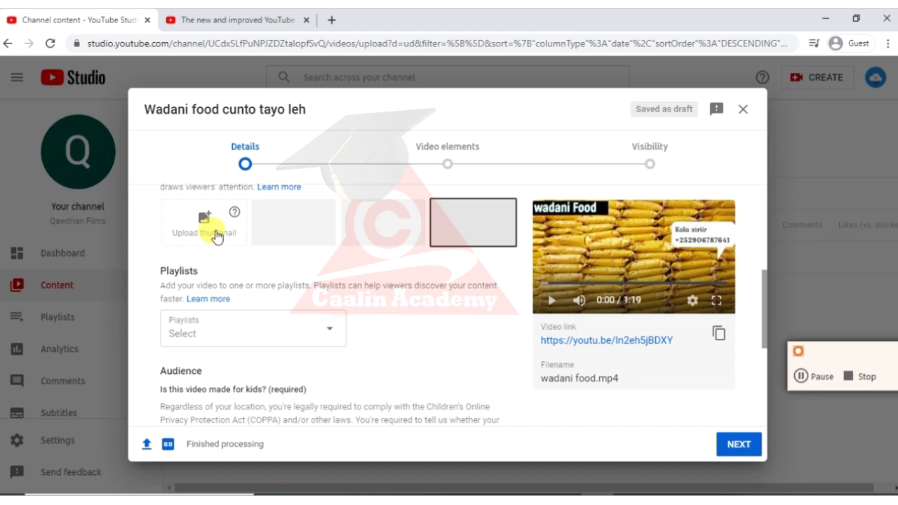
{"action": "scroll", "coordinate": [507, 311], "scroll_direction": "down", "scroll_amount": 1}
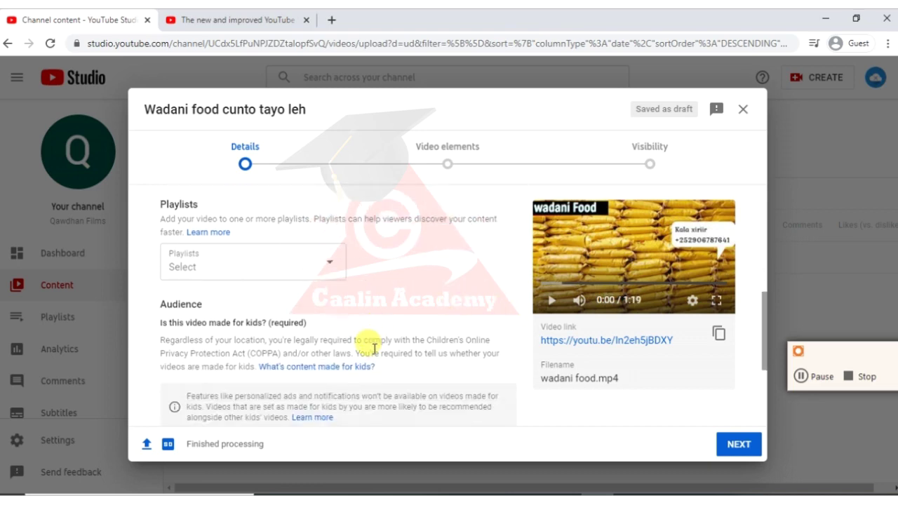
{"action": "scroll", "coordinate": [329, 295], "scroll_direction": "down", "scroll_amount": 1}
{"action": "scroll", "coordinate": [348, 271], "scroll_direction": "down", "scroll_amount": 1}
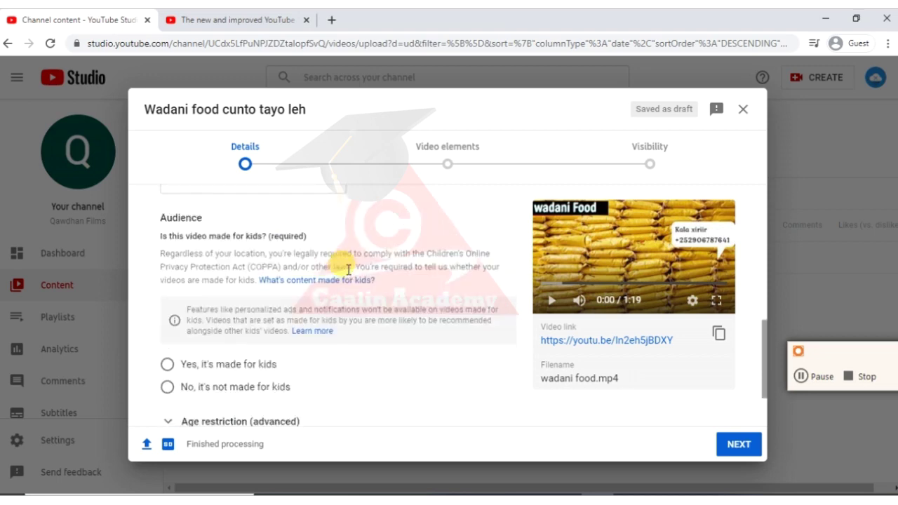
{"action": "scroll", "coordinate": [337, 270], "scroll_direction": "up", "scroll_amount": 2}
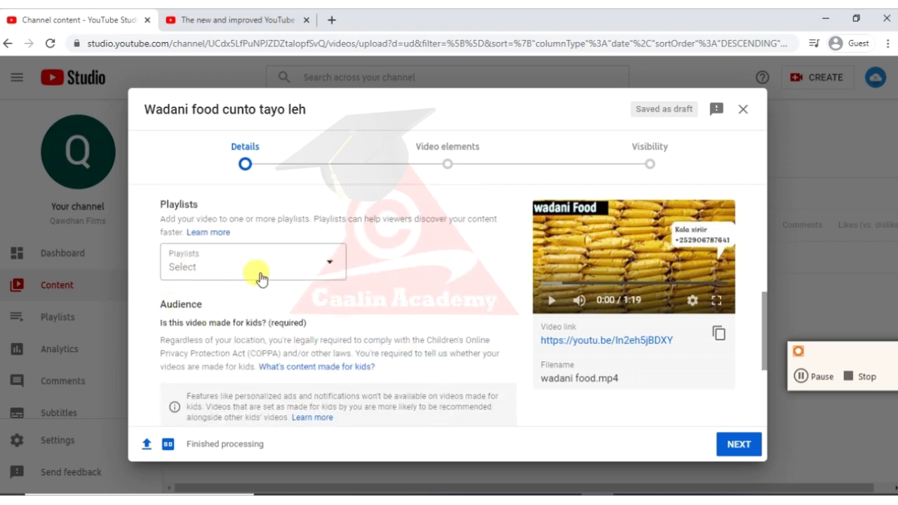
{"action": "scroll", "coordinate": [302, 306], "scroll_direction": "down", "scroll_amount": 2}
{"action": "scroll", "coordinate": [305, 305], "scroll_direction": "down", "scroll_amount": 1}
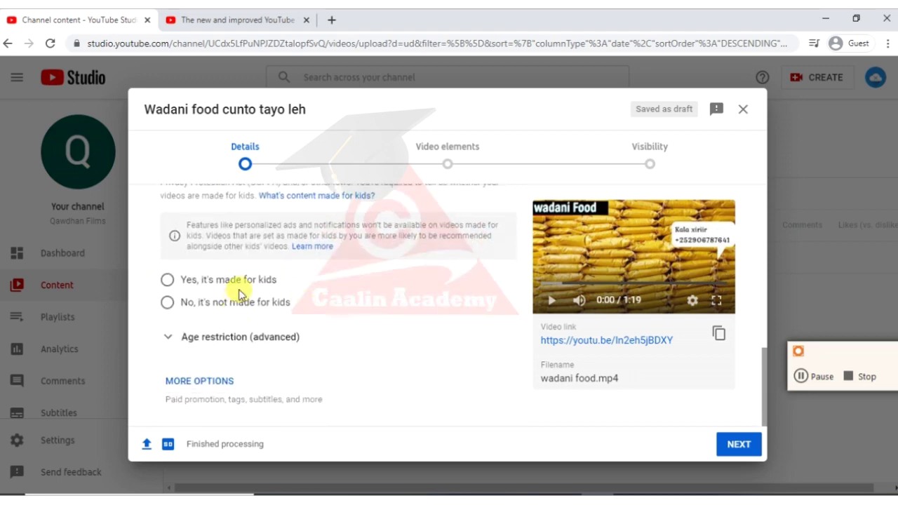
{"action": "left_click_drag", "start_coordinate": [182, 282], "coordinate": [231, 290]}
{"action": "left_click", "coordinate": [182, 284]}
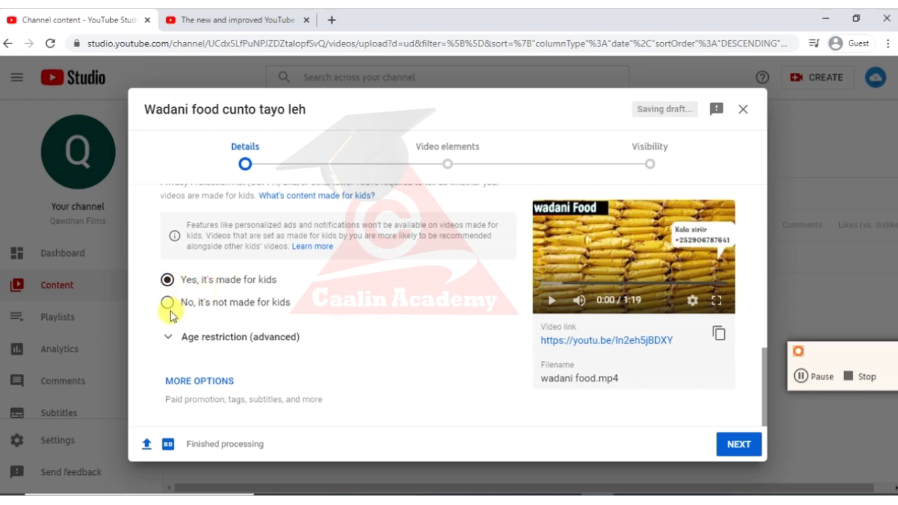
{"action": "left_click", "coordinate": [173, 309]}
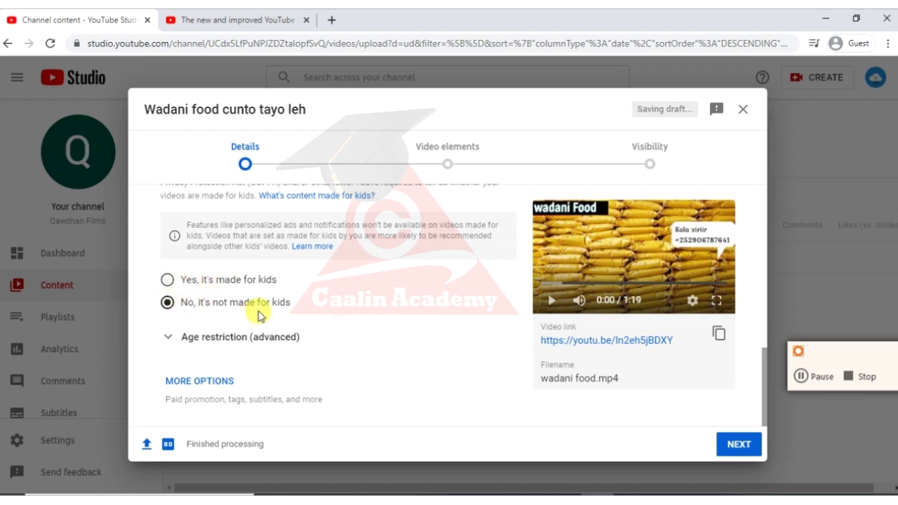
{"action": "left_click_drag", "start_coordinate": [182, 308], "coordinate": [306, 311]}
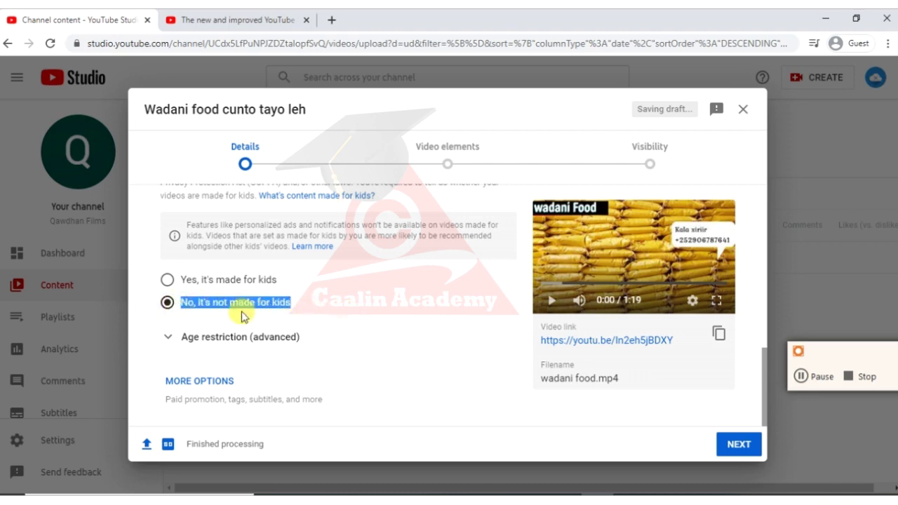
{"action": "left_click", "coordinate": [167, 305]}
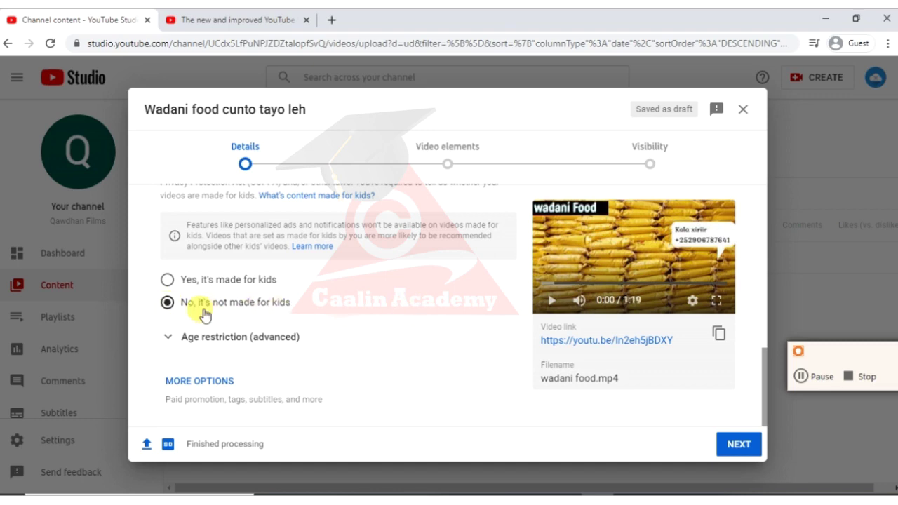
{"action": "left_click_drag", "start_coordinate": [197, 310], "coordinate": [290, 303]}
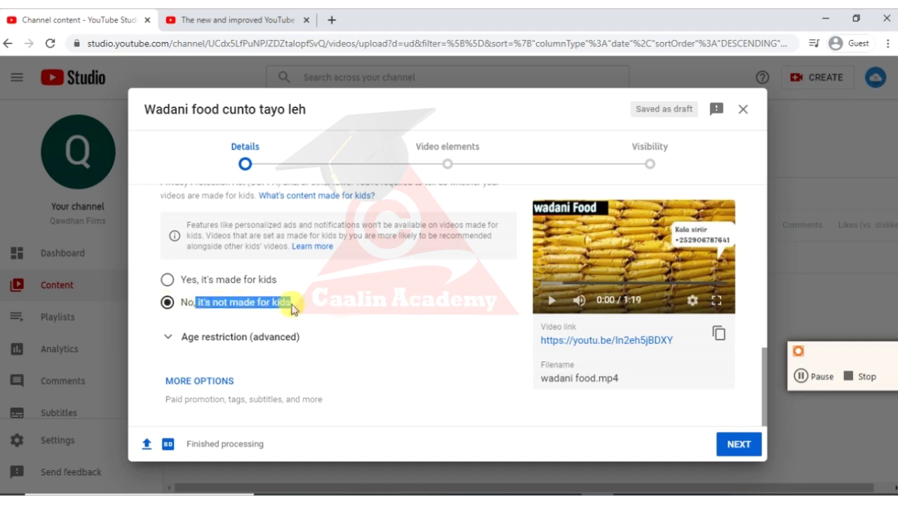
{"action": "left_click", "coordinate": [343, 304]}
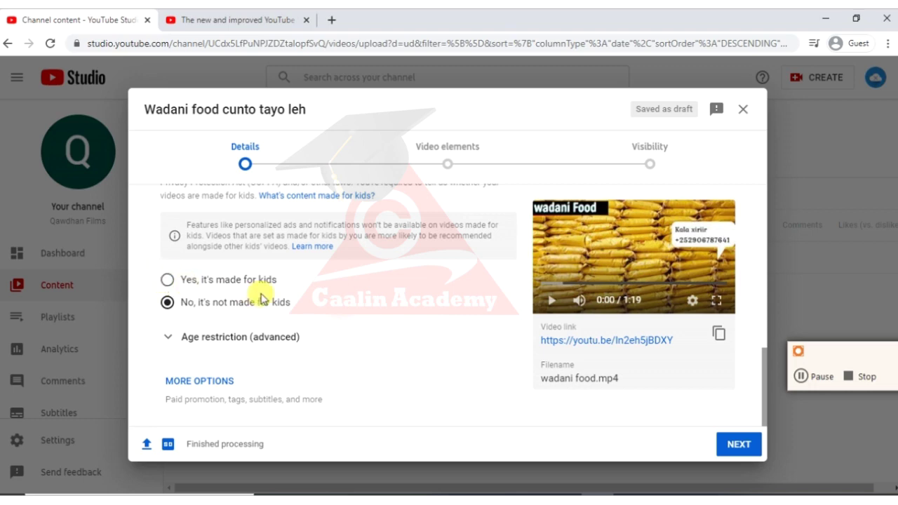
- Accept the video's details and proceed to the visibility settings without adding an end screen or cards
{"action": "left_click_drag", "start_coordinate": [186, 302], "coordinate": [329, 302]}
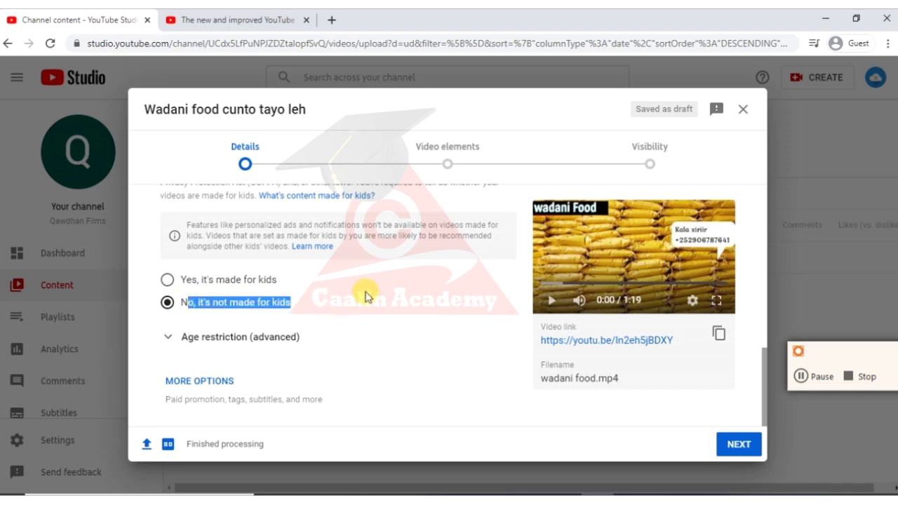
{"action": "scroll", "coordinate": [477, 340], "scroll_direction": "up", "scroll_amount": 1}
{"action": "scroll", "coordinate": [489, 332], "scroll_direction": "up", "scroll_amount": 5}
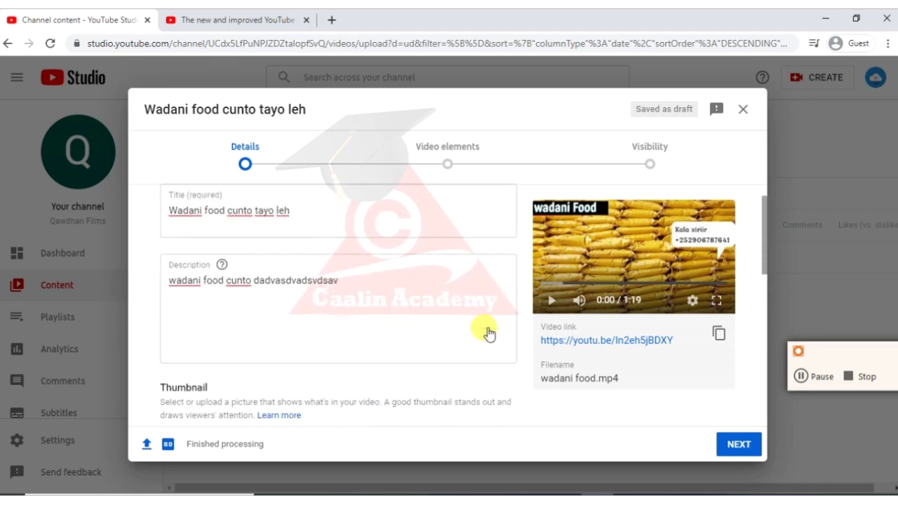
{"action": "left_click", "coordinate": [739, 447]}
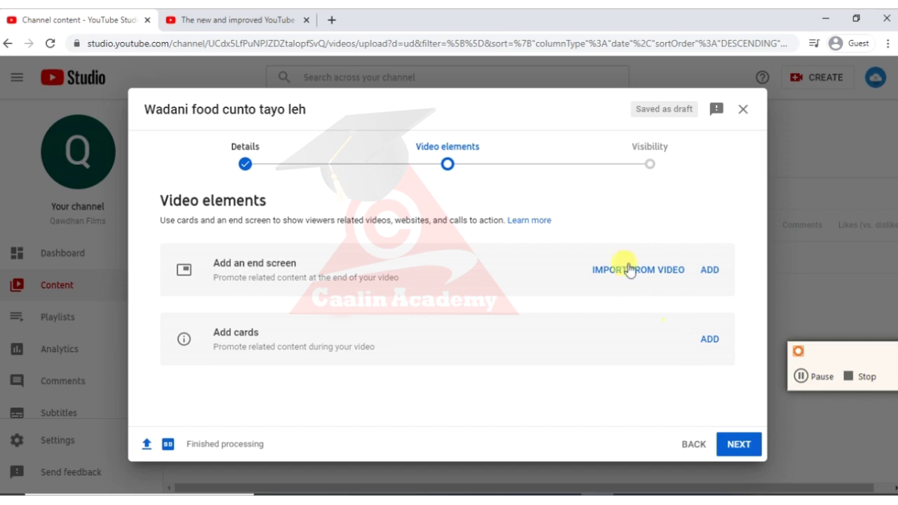
{"action": "left_click", "coordinate": [744, 447]}
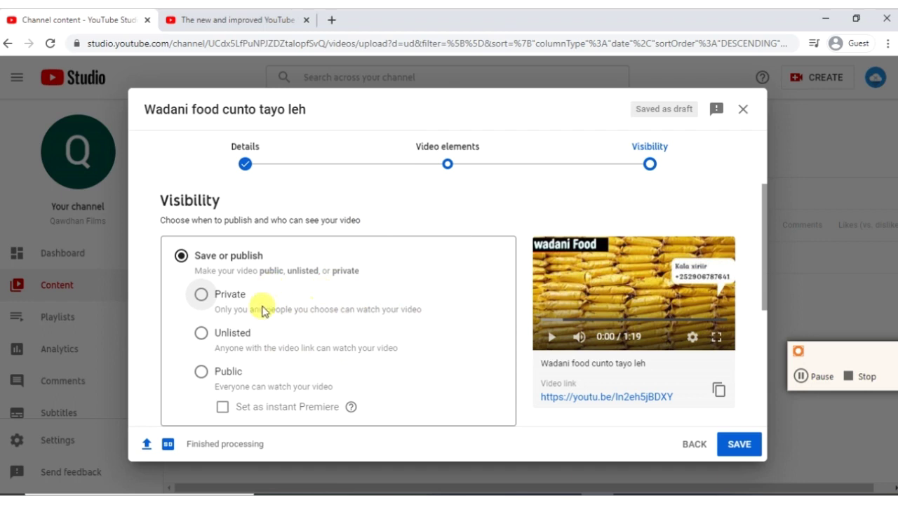
- Set the video's visibility to Public, publish it and close the sharing dialog
{"action": "scroll", "coordinate": [364, 240], "scroll_direction": "down", "scroll_amount": 2}
{"action": "scroll", "coordinate": [372, 238], "scroll_direction": "down", "scroll_amount": 2}
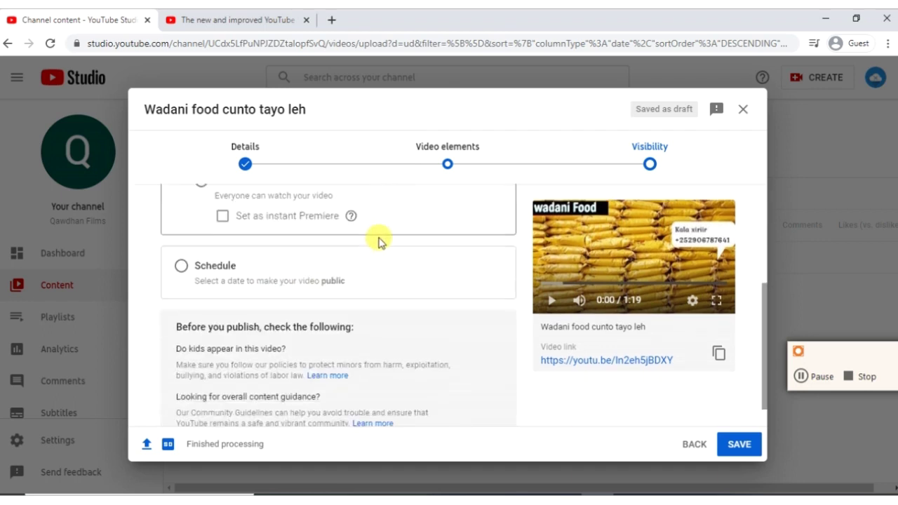
{"action": "scroll", "coordinate": [377, 239], "scroll_direction": "up", "scroll_amount": 4}
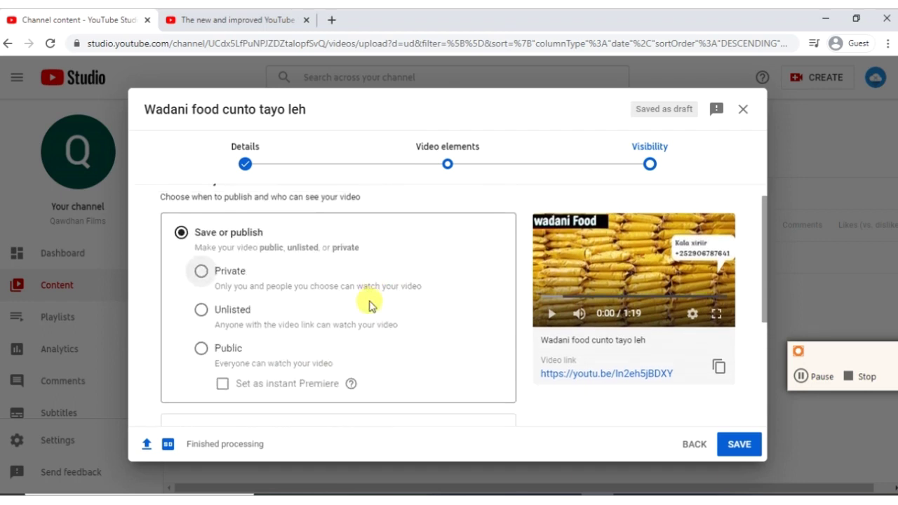
{"action": "left_click_drag", "start_coordinate": [216, 352], "coordinate": [260, 356]}
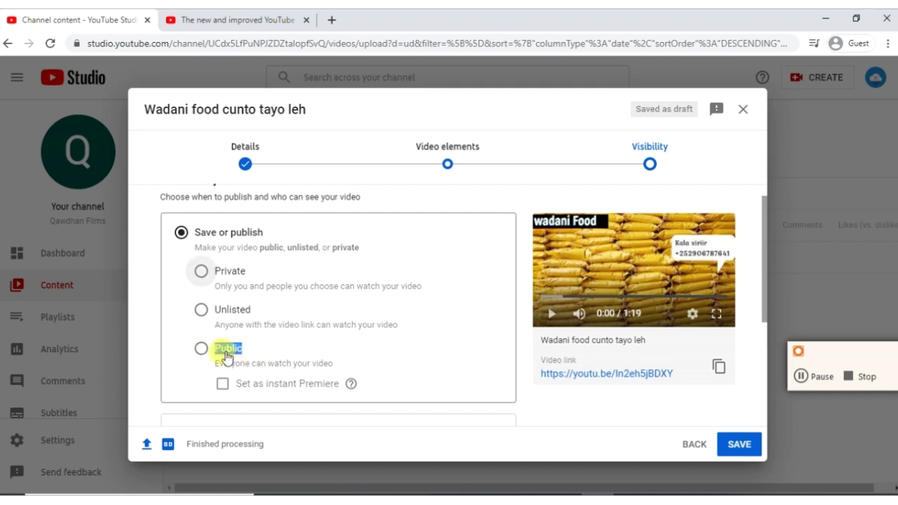
{"action": "left_click", "coordinate": [202, 351]}
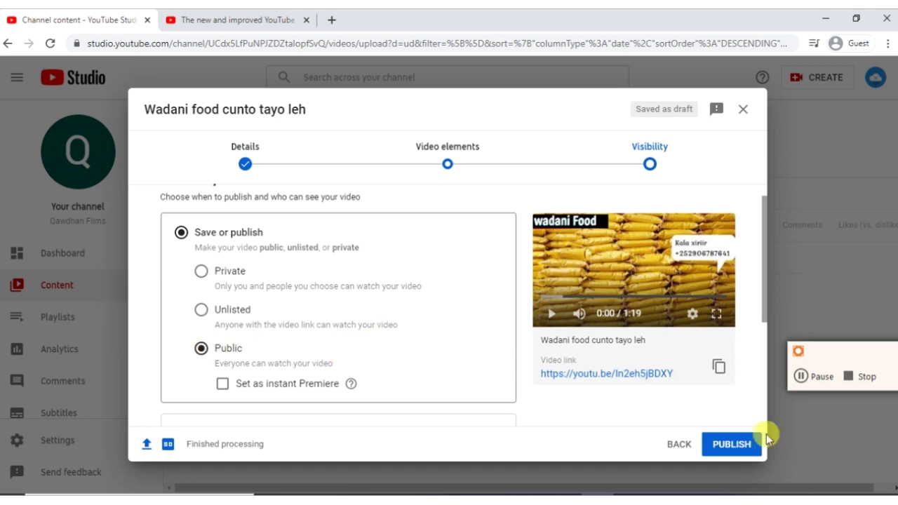
{"action": "left_click", "coordinate": [738, 447]}
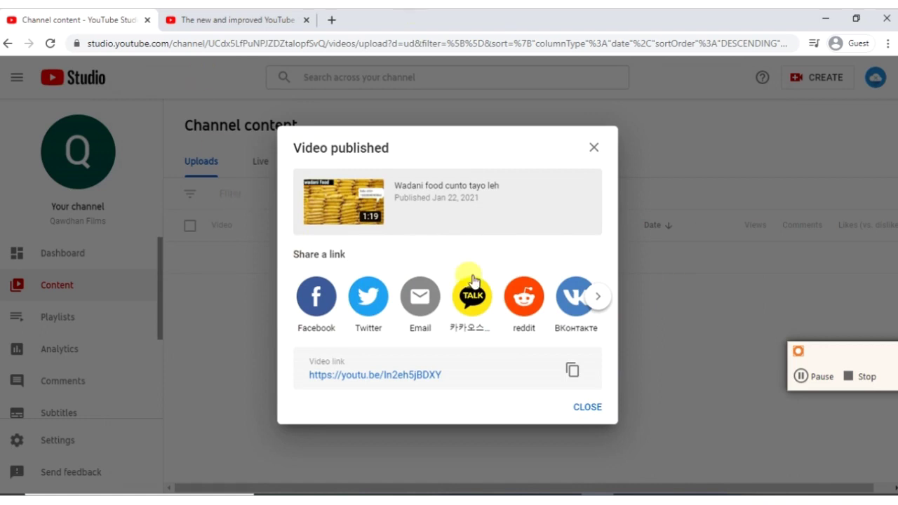
{"action": "left_click", "coordinate": [588, 418]}
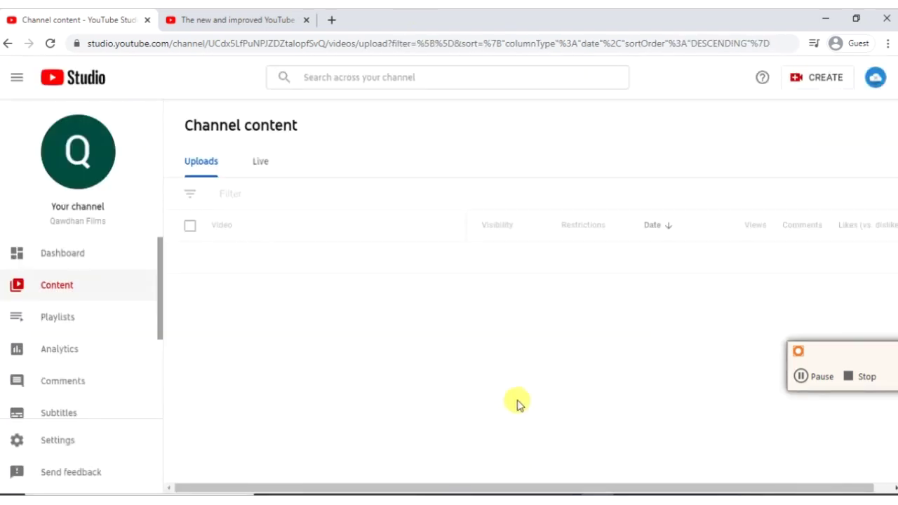